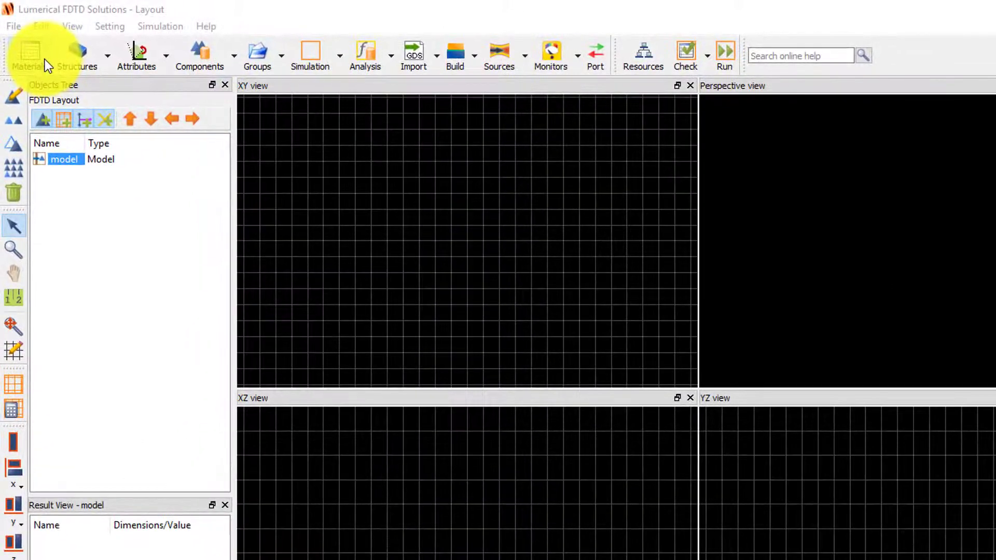
- Add an (n,k) material to the material database and name it 'new nk'
click(29, 38)
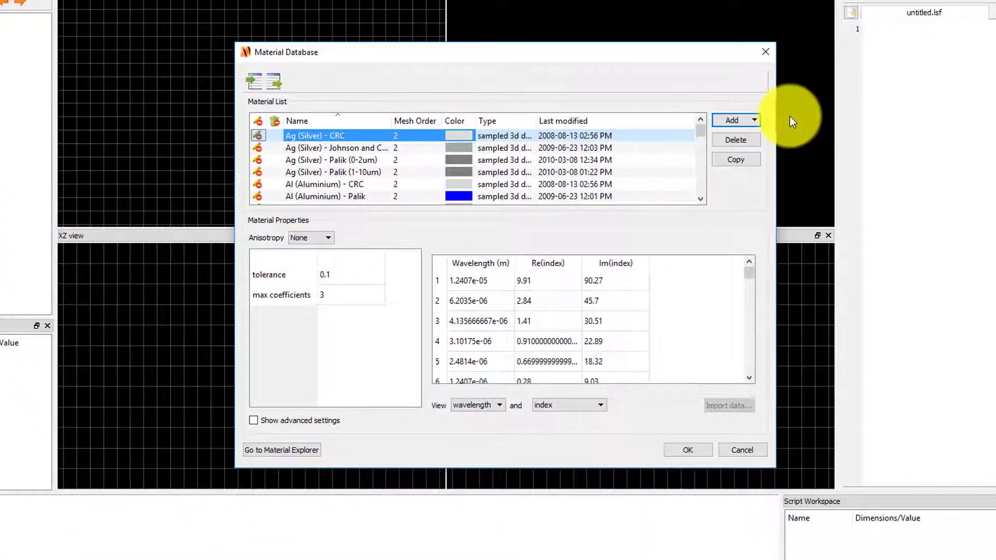
click(760, 120)
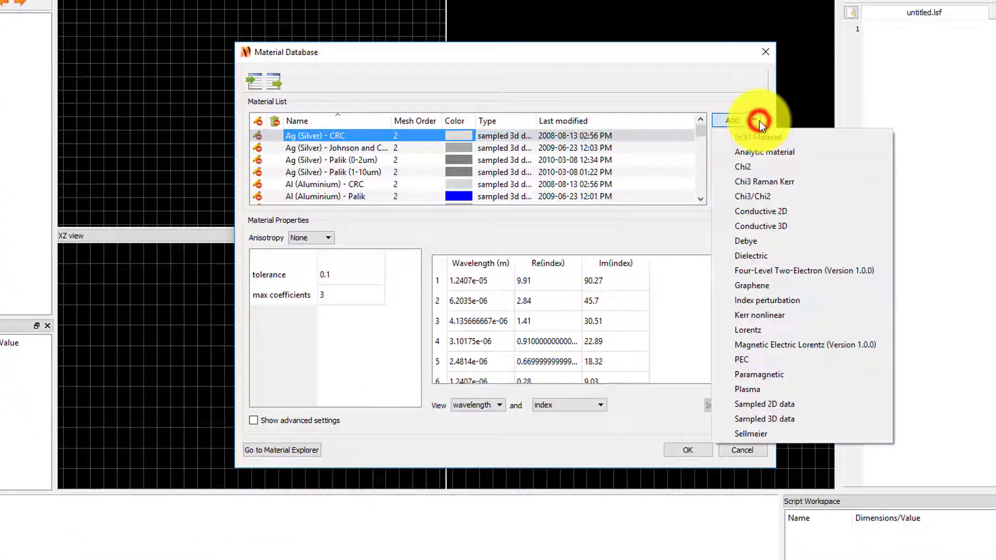
click(853, 139)
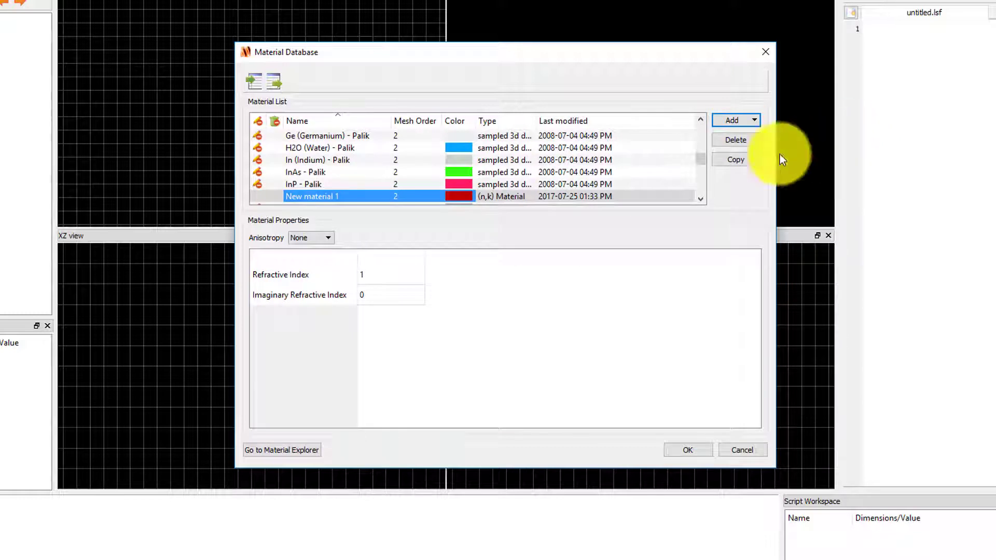
click(349, 196)
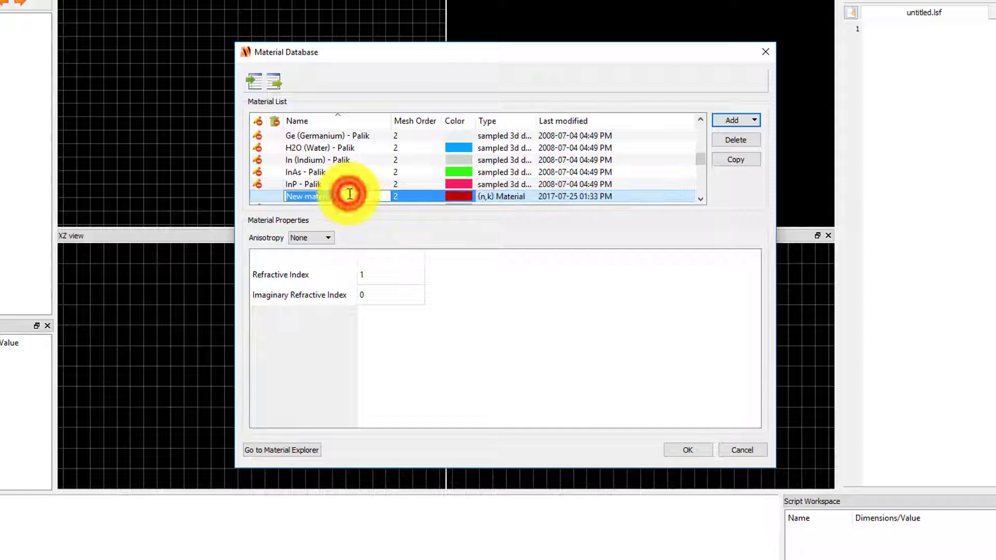
text(new nk)
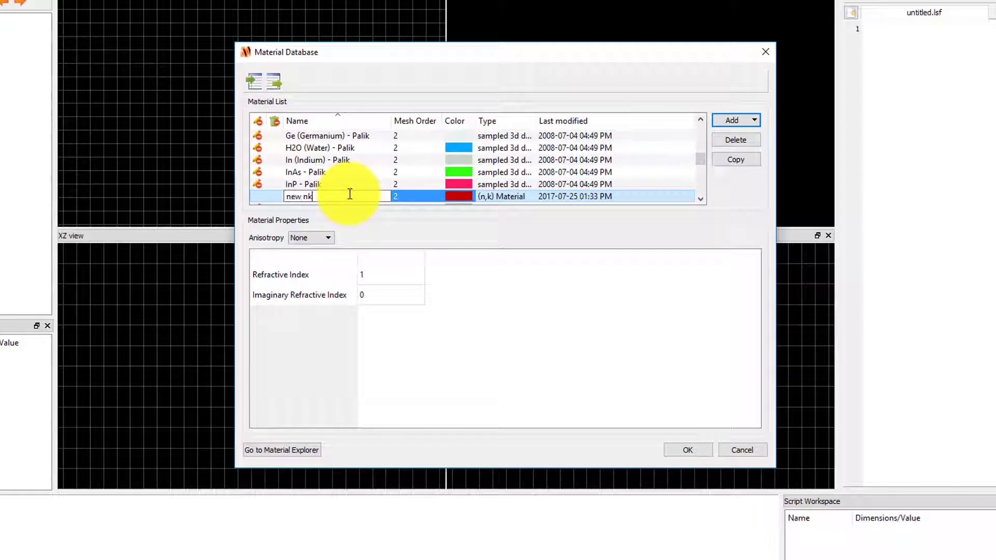
key(Return)
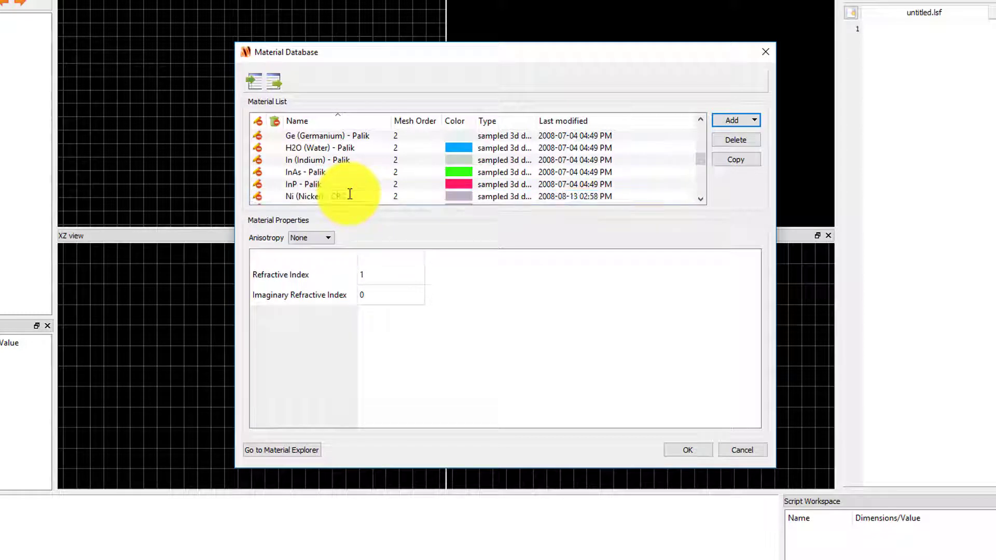
- Set the new material's refractive index to 1.5 and imaginary index to 0.1
click(378, 273)
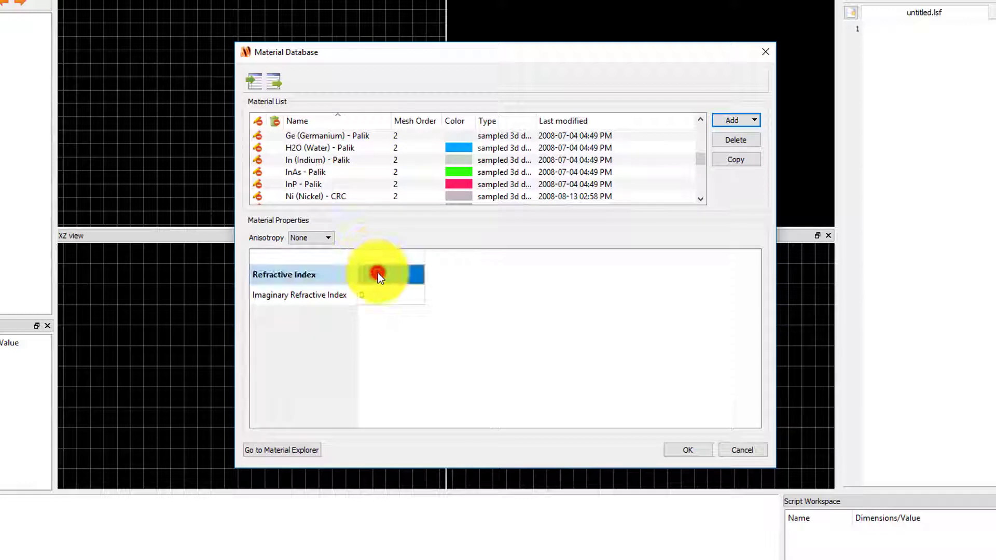
text(1.5)
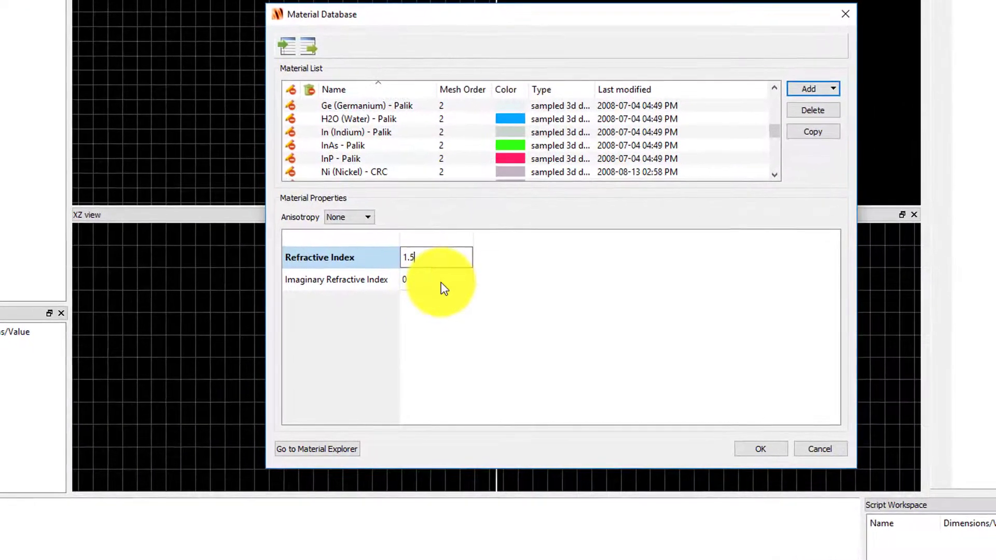
click(421, 286)
click(421, 286)
text(0.1)
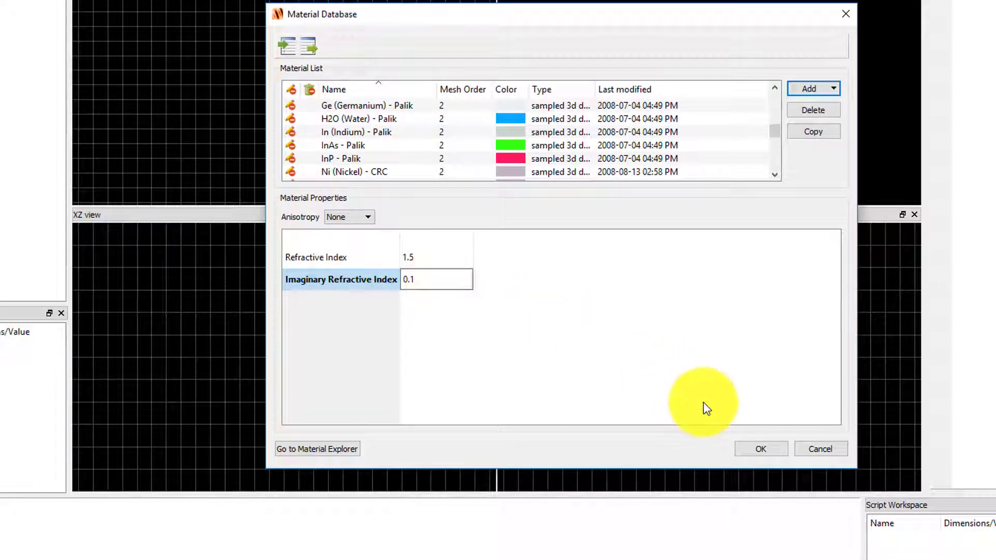
- Save the material database and add a rectangle structure to the model
click(752, 448)
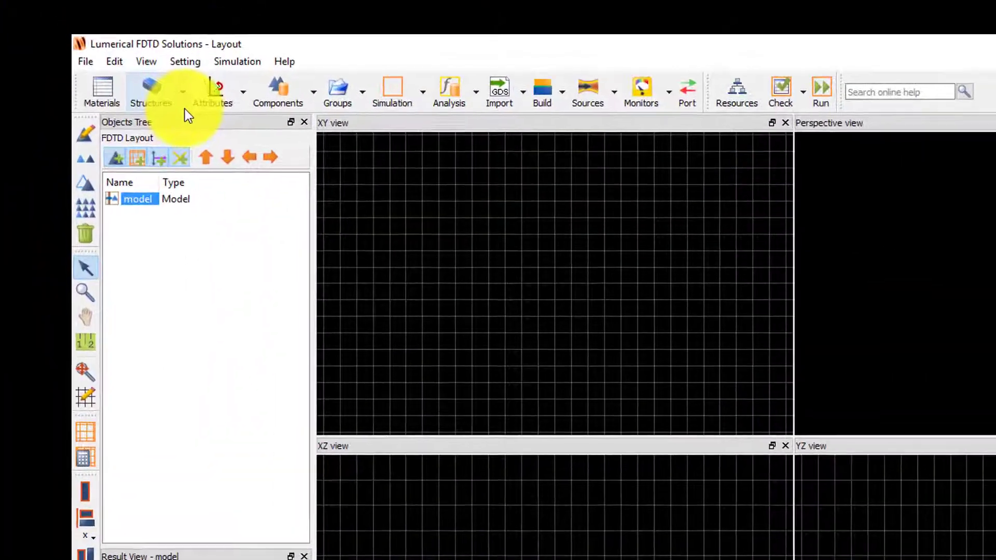
click(183, 93)
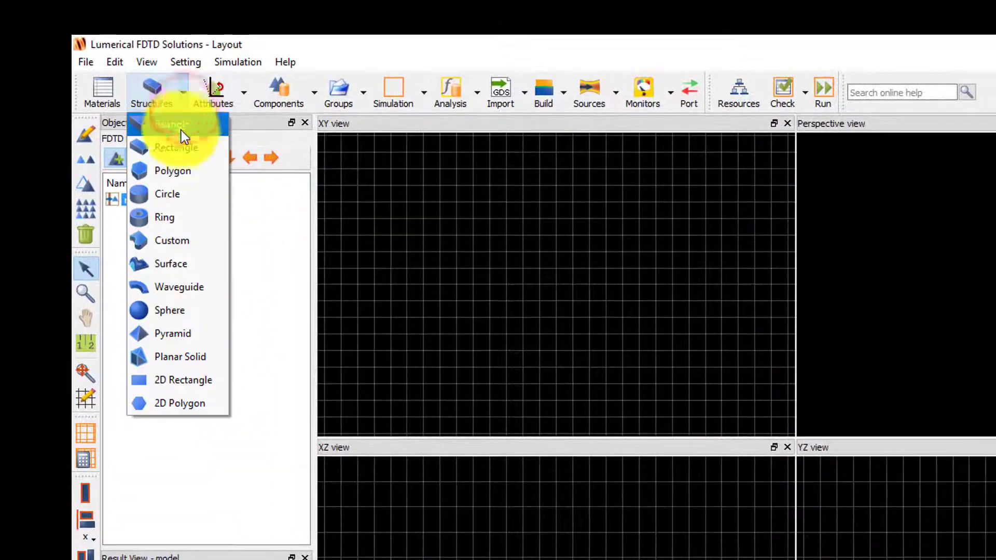
click(181, 148)
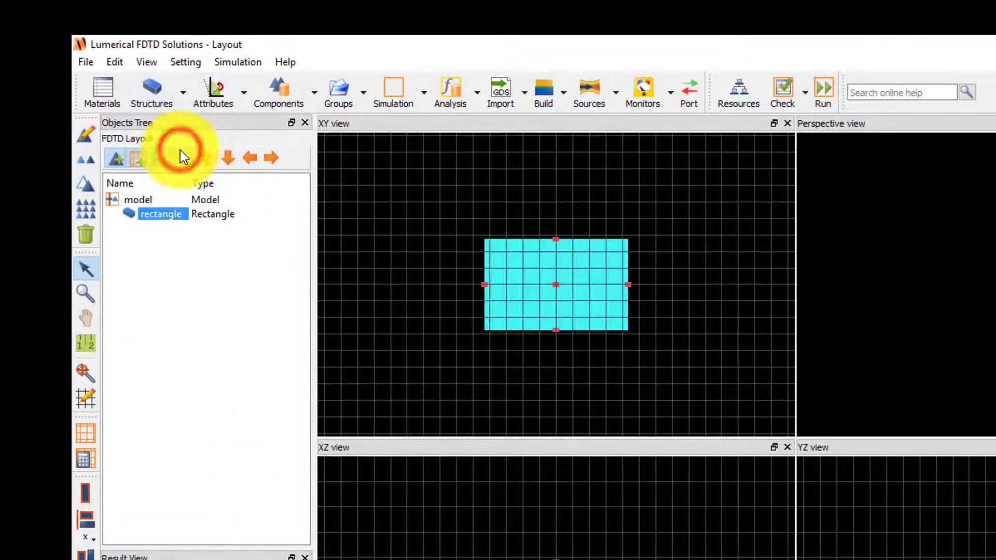
- Assign the 'new nk' material to the rectangle in its properties
click(87, 135)
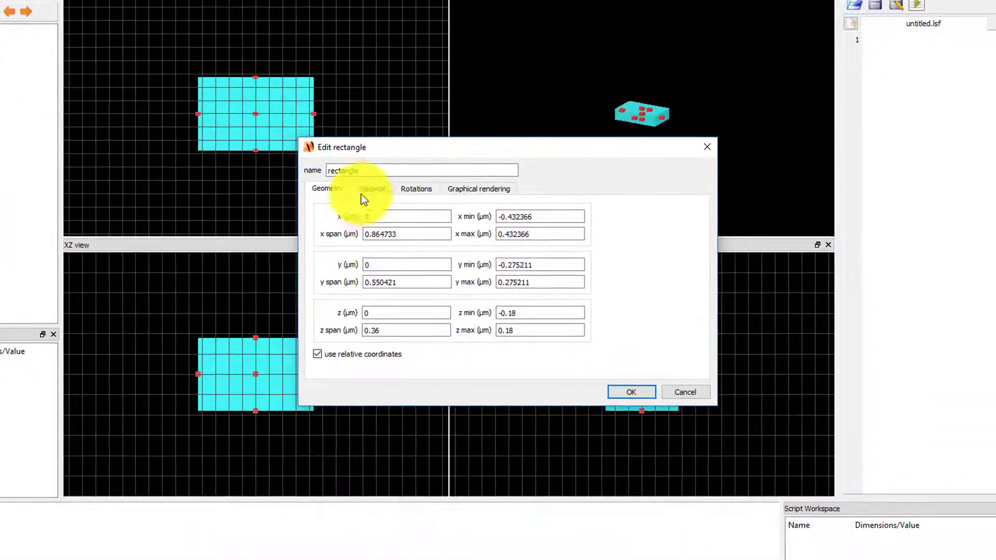
click(378, 188)
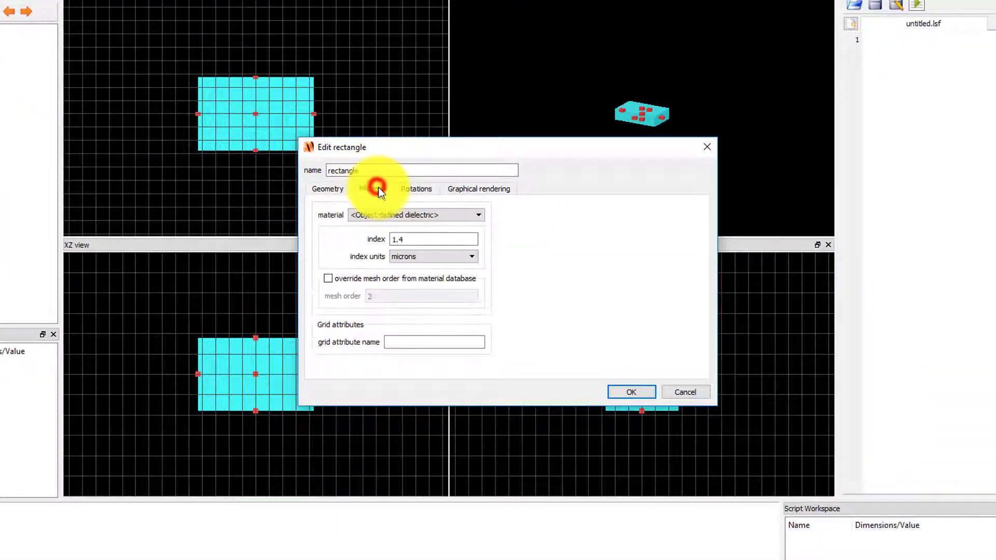
click(481, 214)
drag(480, 238, 477, 298)
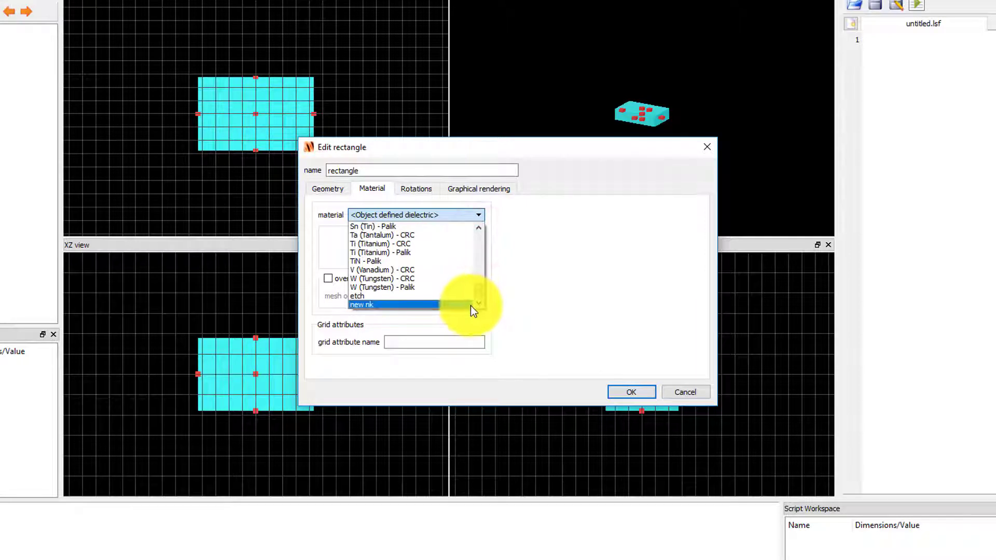
click(471, 306)
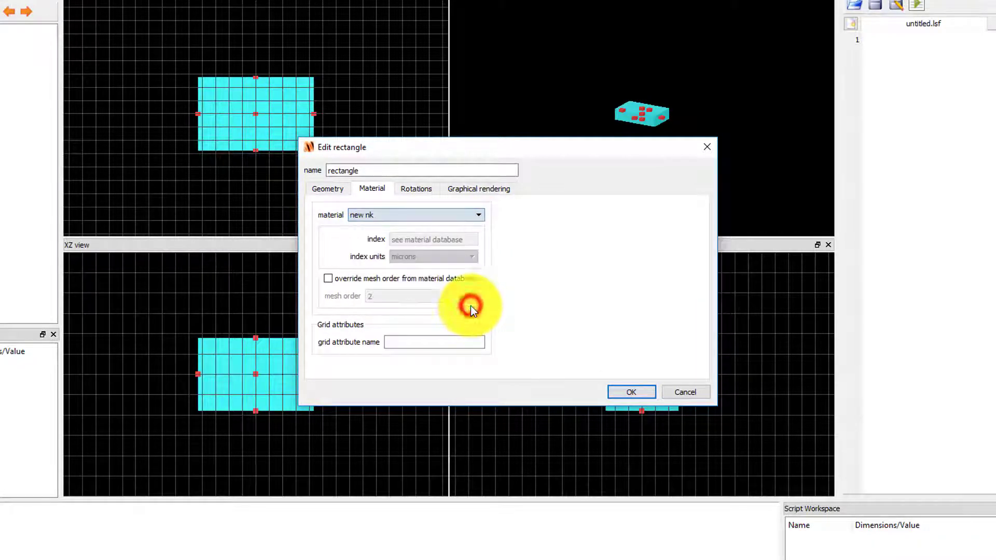
click(632, 392)
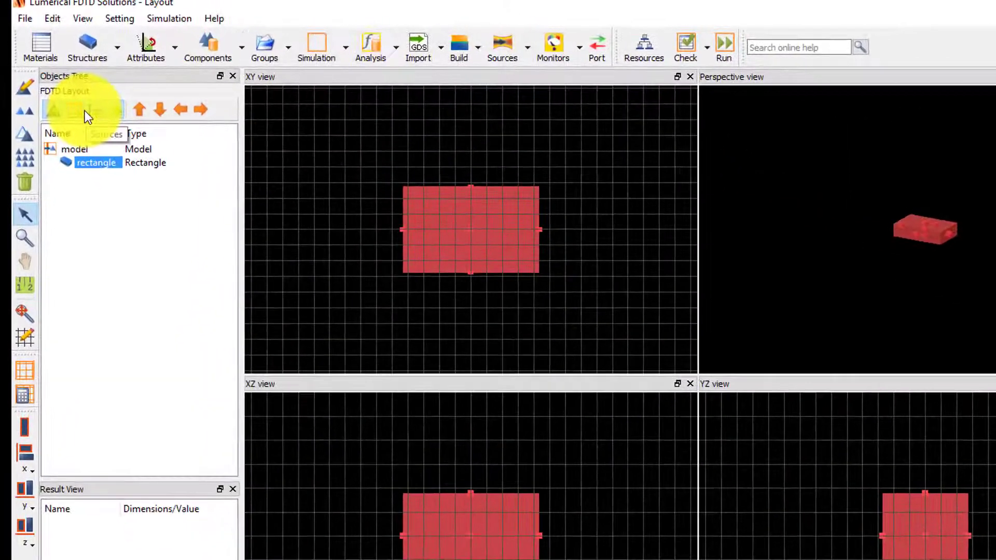
- Place the sampled data text file beside the layout to view its wavelength, n, k columns
drag(995, 280, 767, 246)
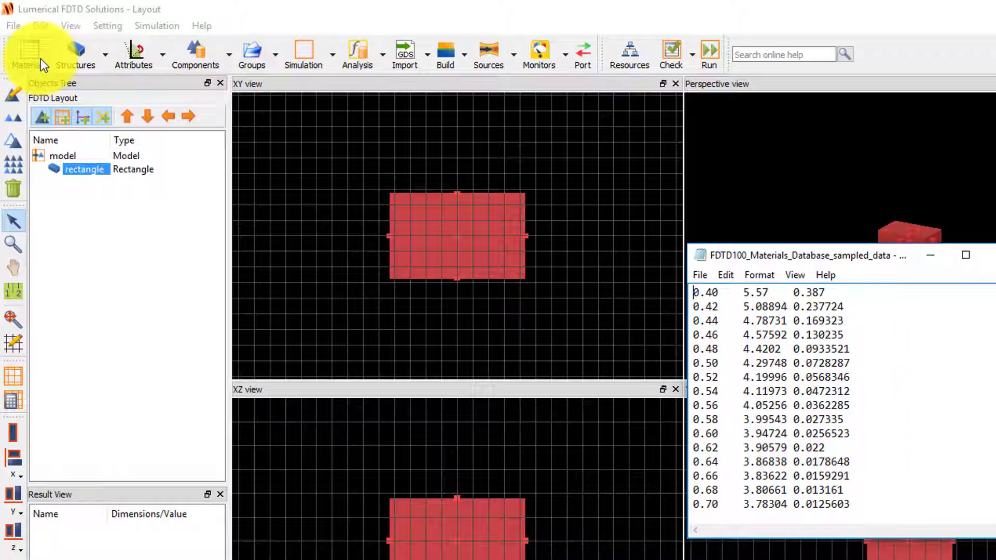
- Add a sampled 3D data material named 'example' and start importing its data
click(40, 58)
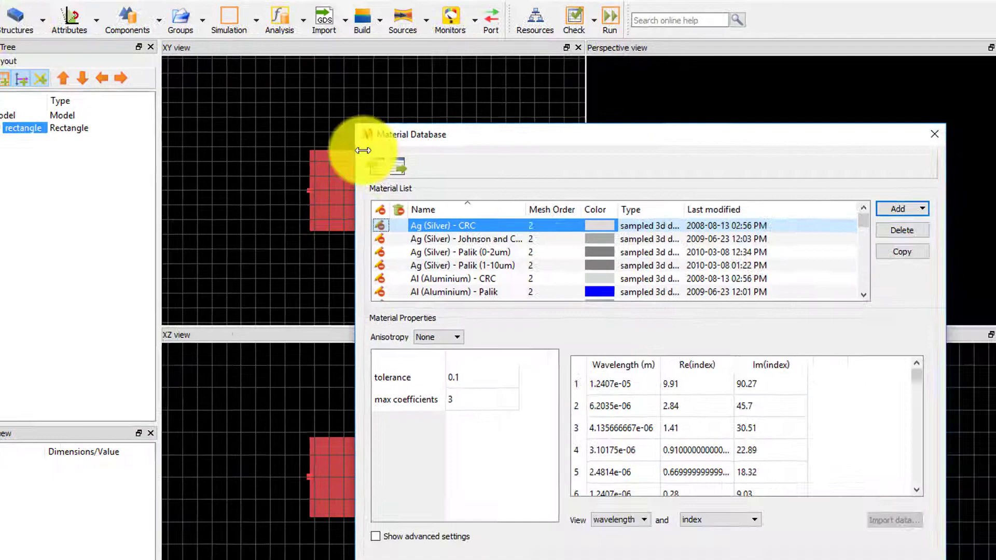
click(922, 209)
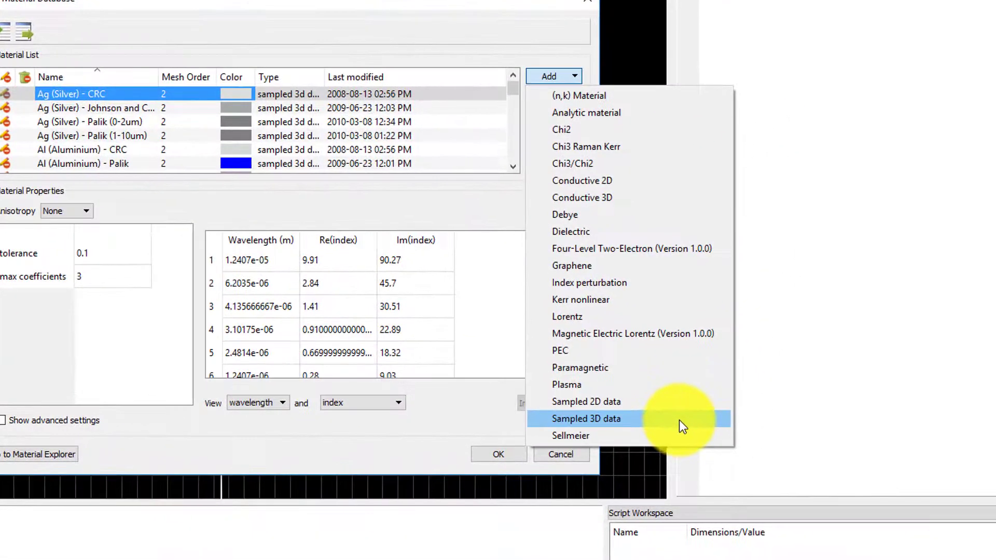
click(680, 423)
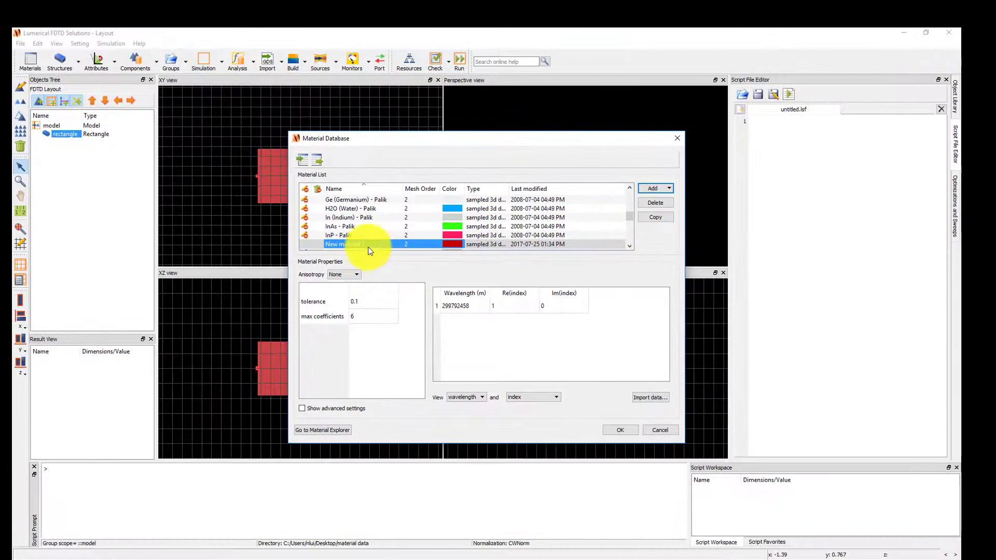
double_click(175, 184)
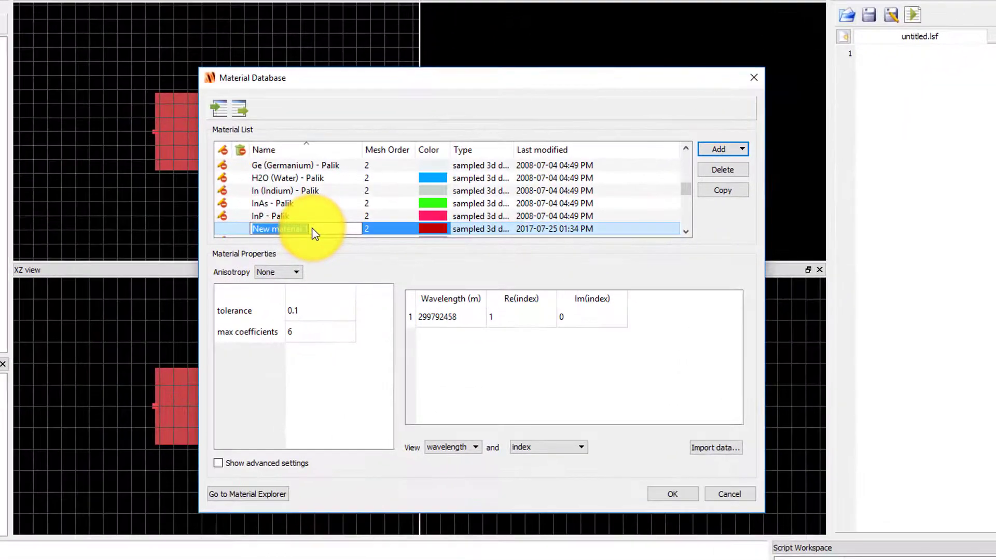
text(exa)
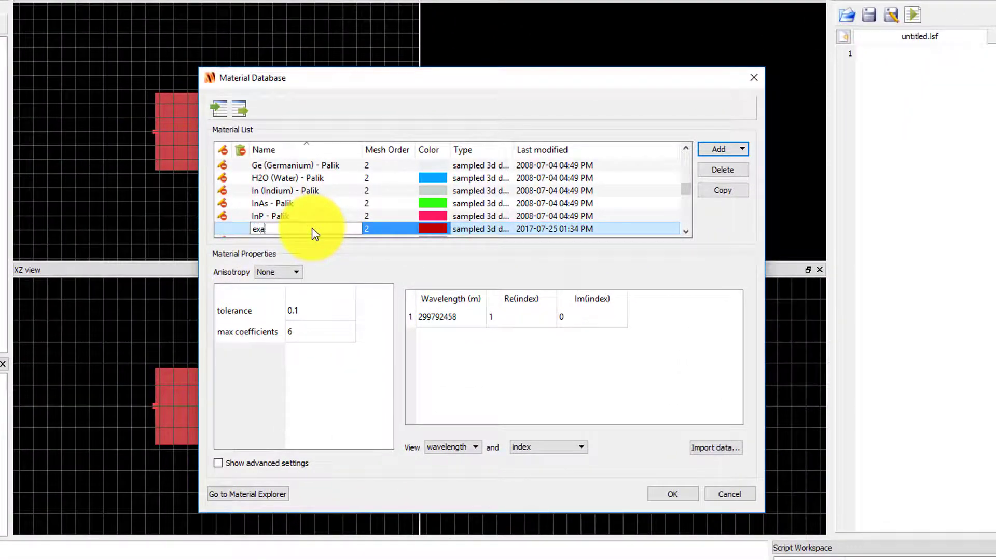
text(mple)
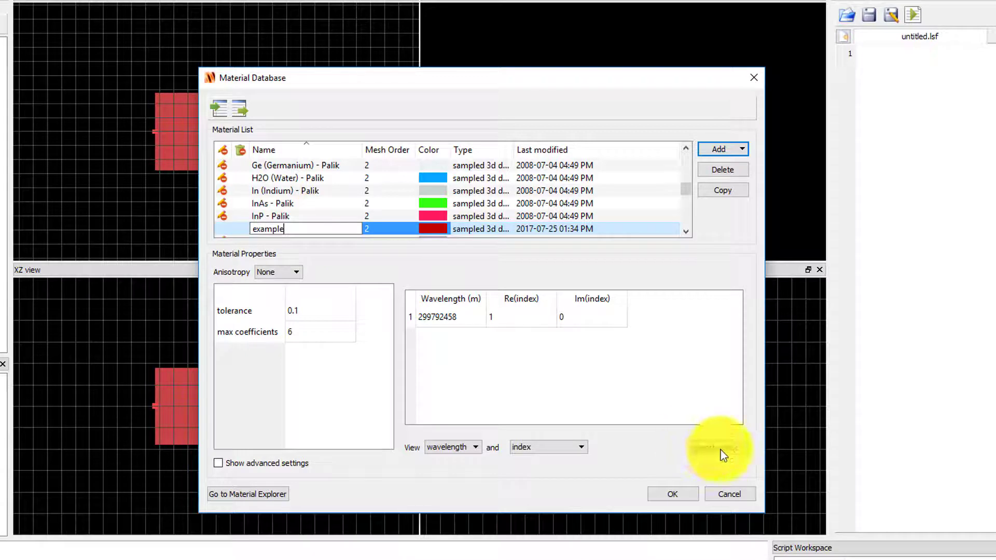
click(720, 449)
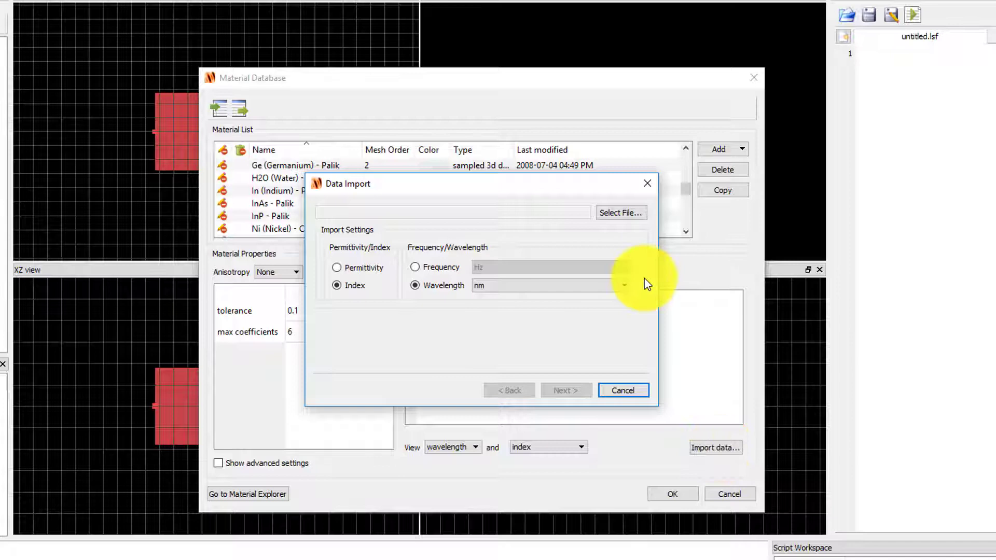
- Import the FDTD100 sampled data text file into 'example', reading wavelengths in microns
click(621, 214)
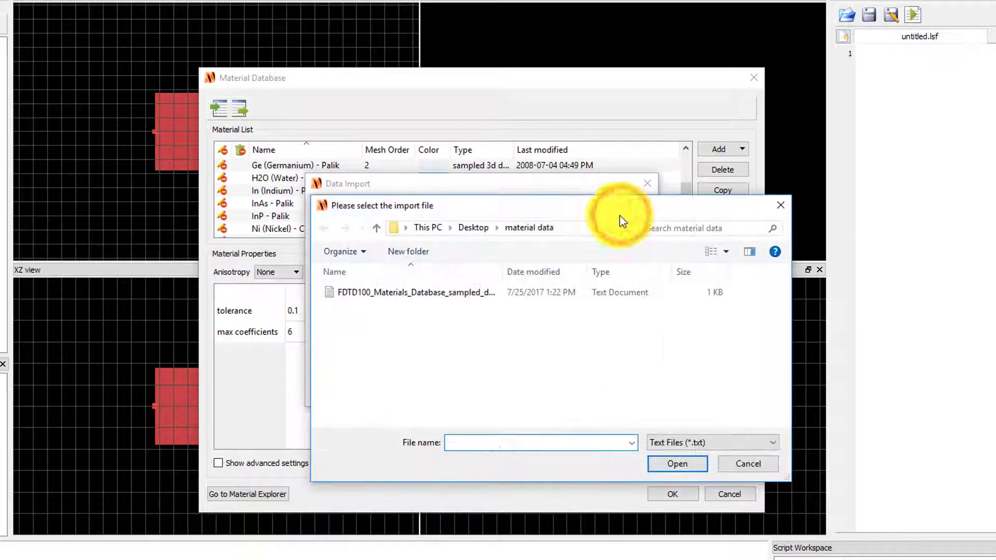
click(478, 296)
click(678, 467)
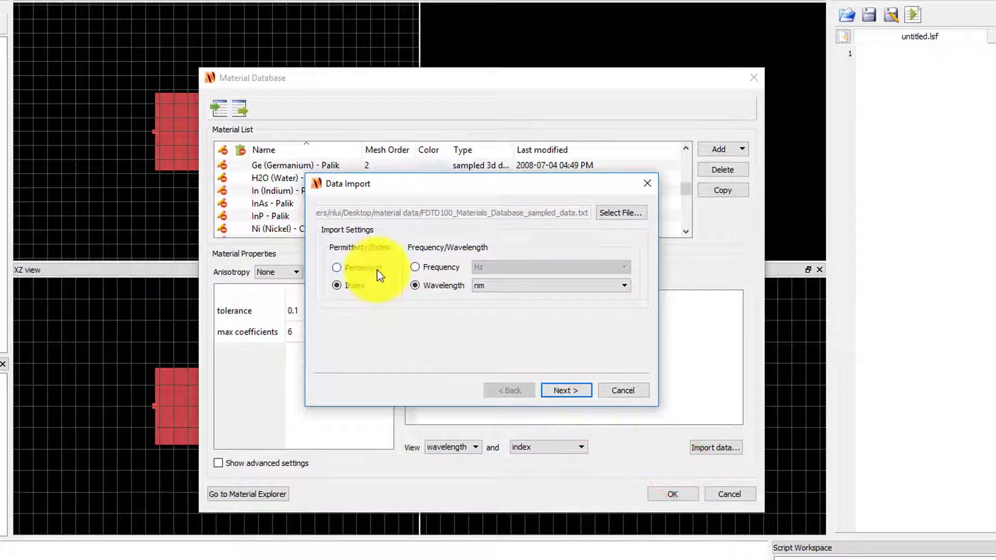
click(606, 284)
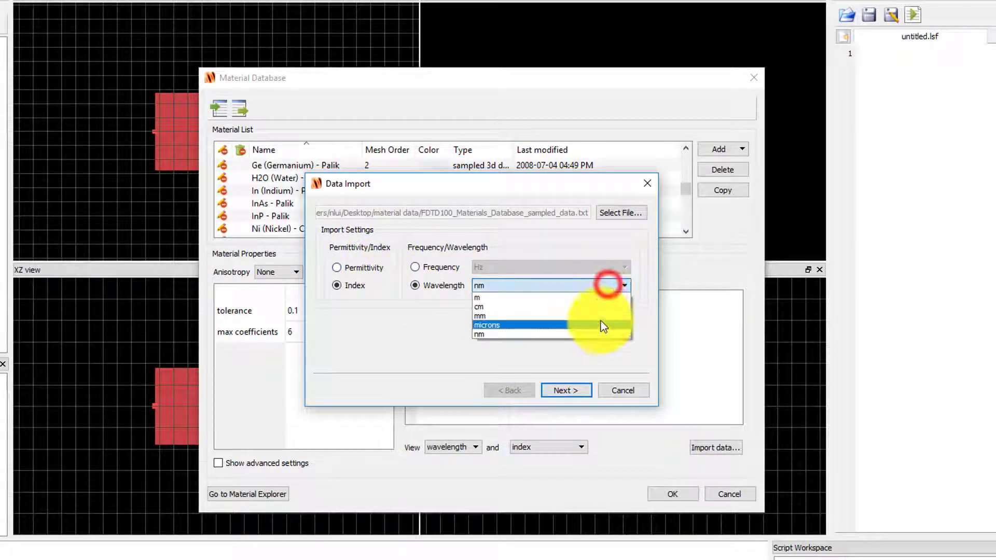
click(600, 322)
click(575, 390)
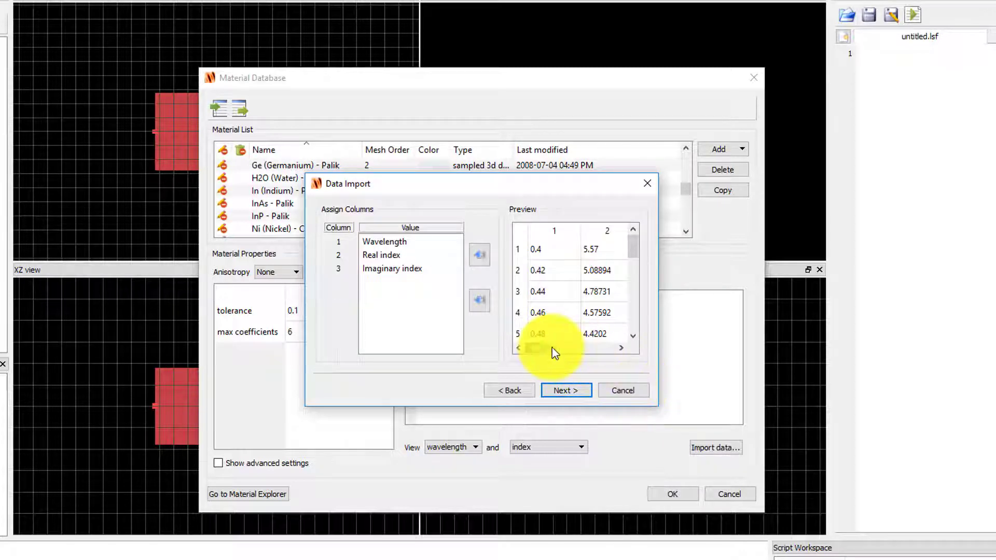
drag(552, 348, 609, 354)
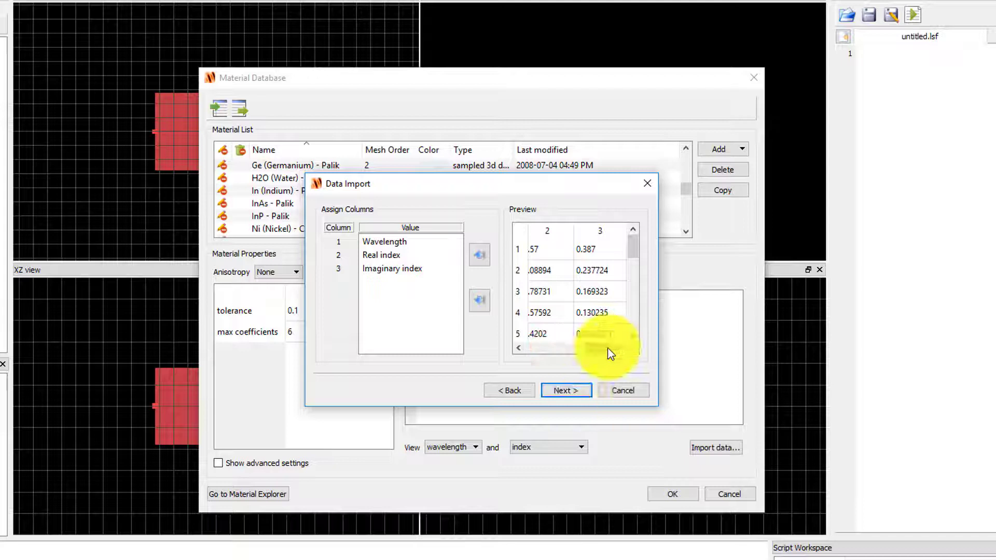
click(582, 398)
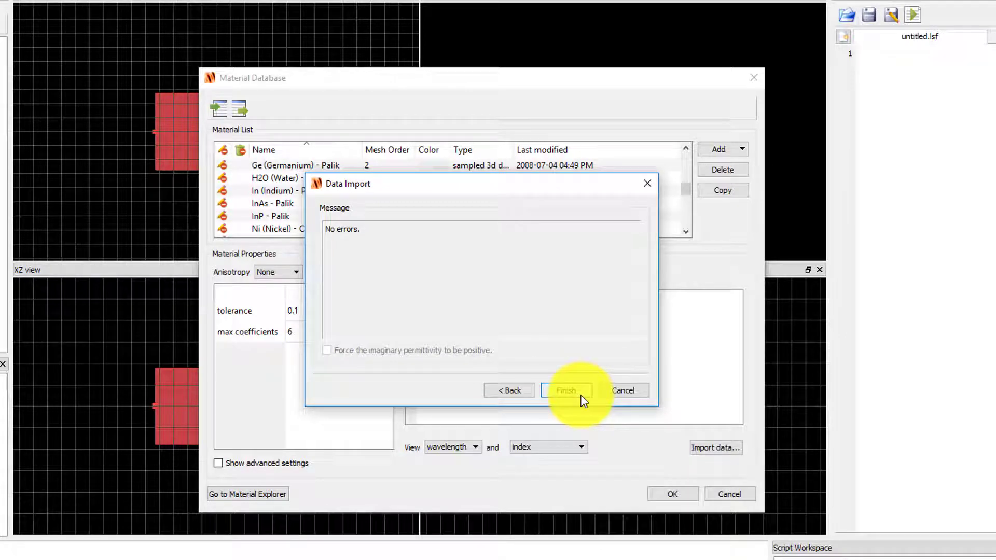
click(581, 398)
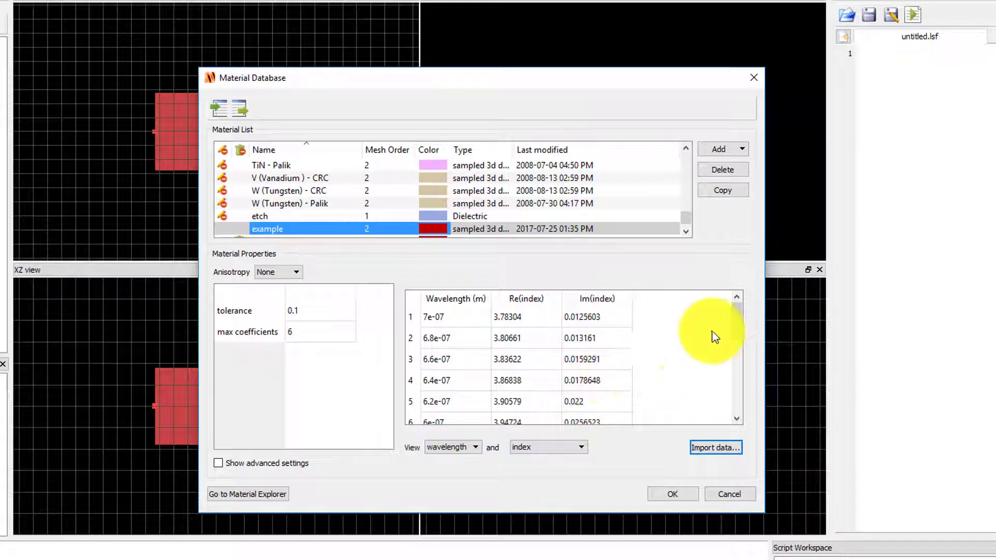
- Scroll the example table to rows 11–16, ending at 4e-07 m with index 5.57, 0.387
drag(735, 321, 751, 396)
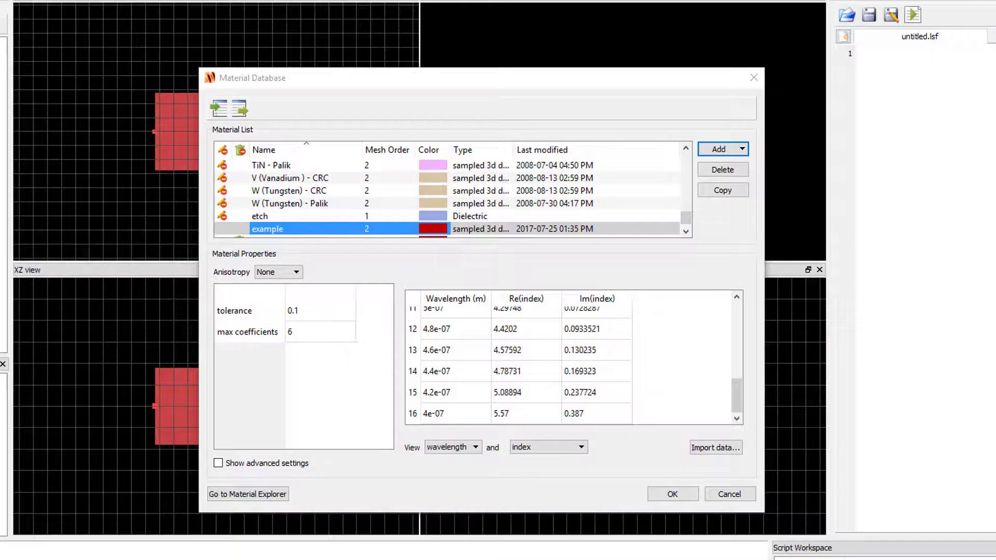
click(751, 396)
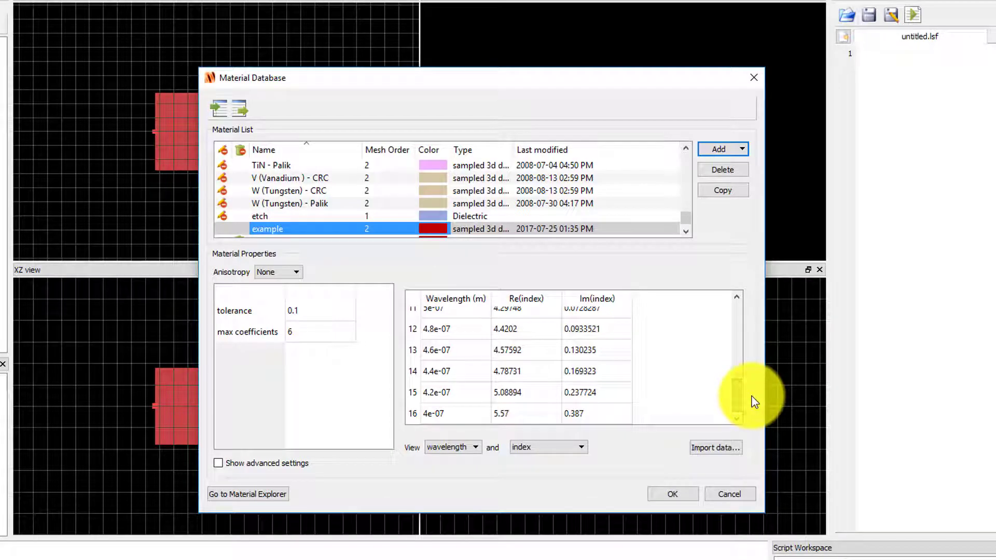